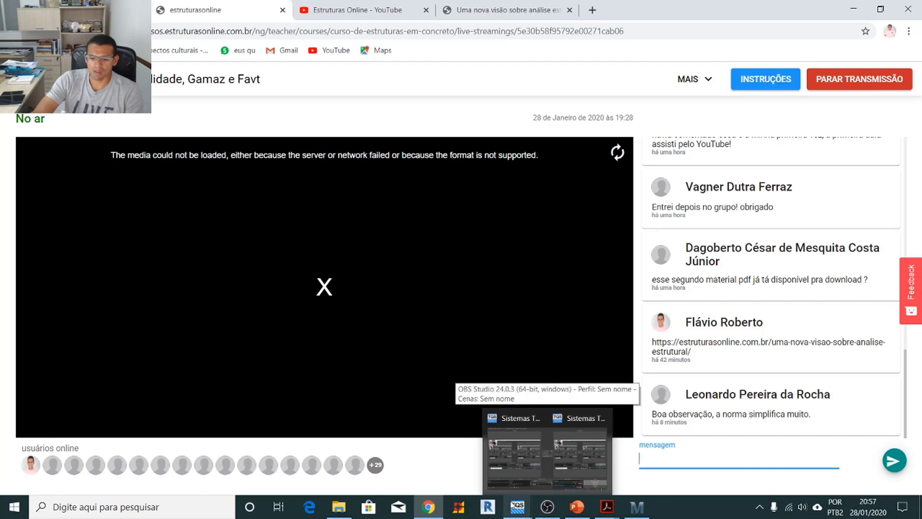
Switch to TQS, close the window showing project 720, and bring up the remaining TQS window
click(521, 515)
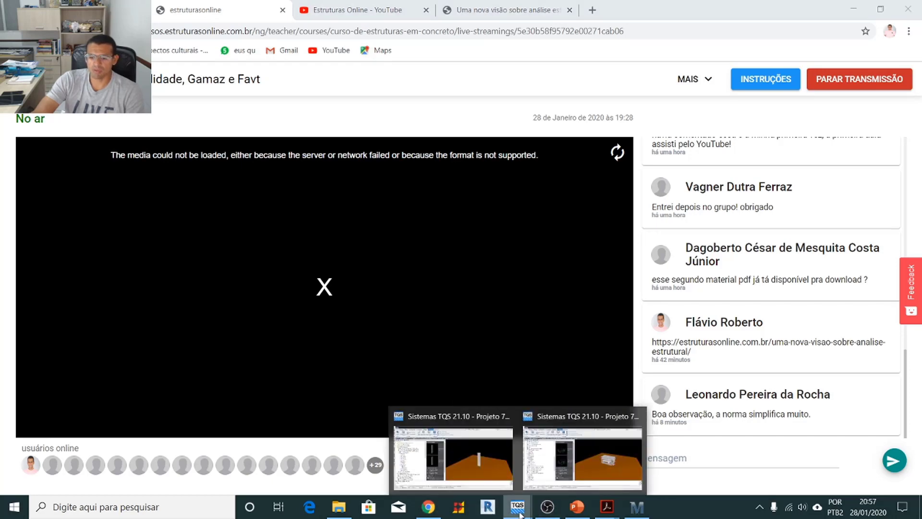
click(594, 456)
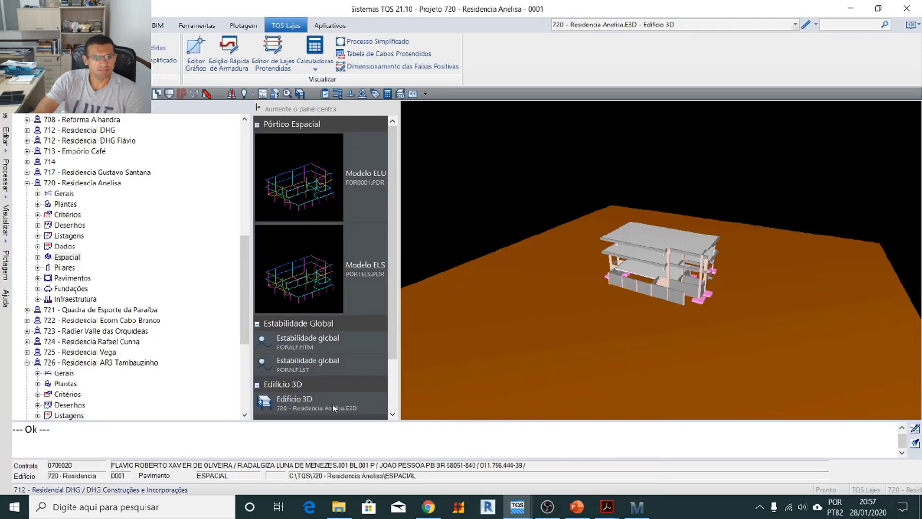
click(906, 8)
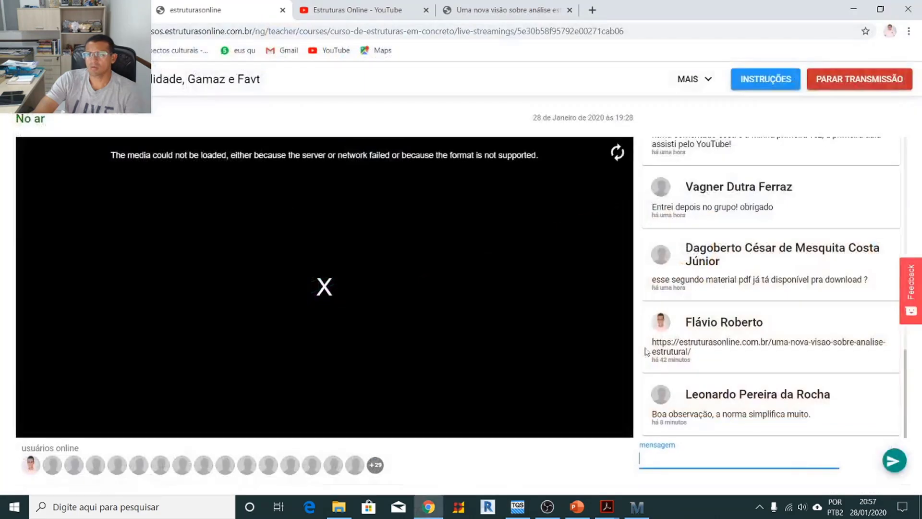
click(518, 507)
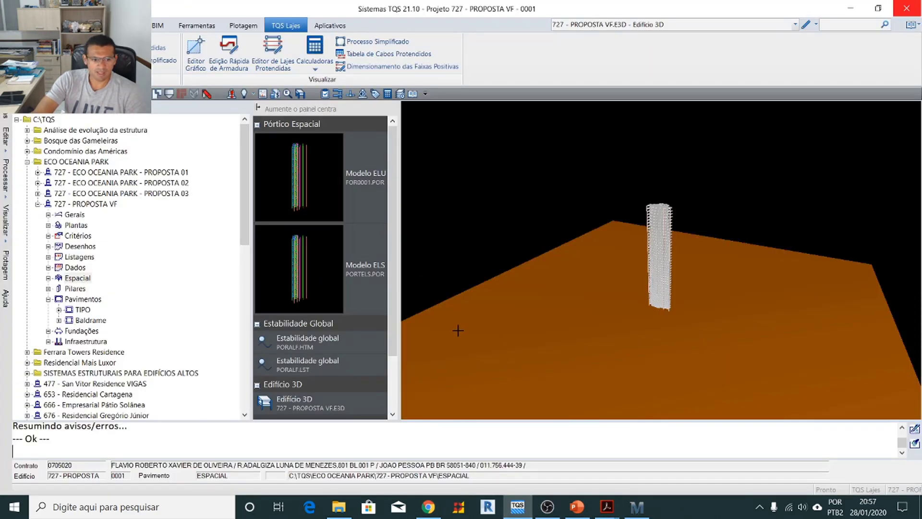
View the TIPO floor of 727 - PROPOSTA VF and the V3 and V2 projects under SISTEMAS ESTRUTURAIS PARA EDIFÍCIOS ALTOS
click(87, 311)
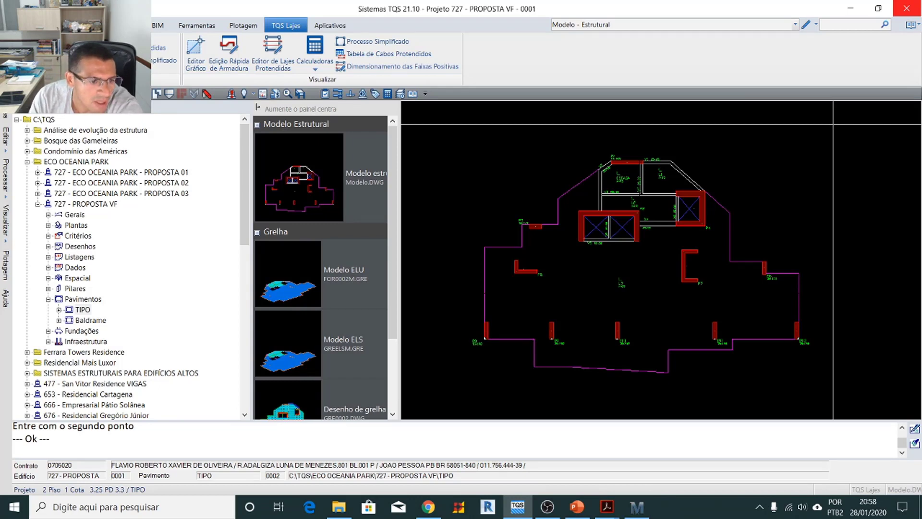
click(38, 204)
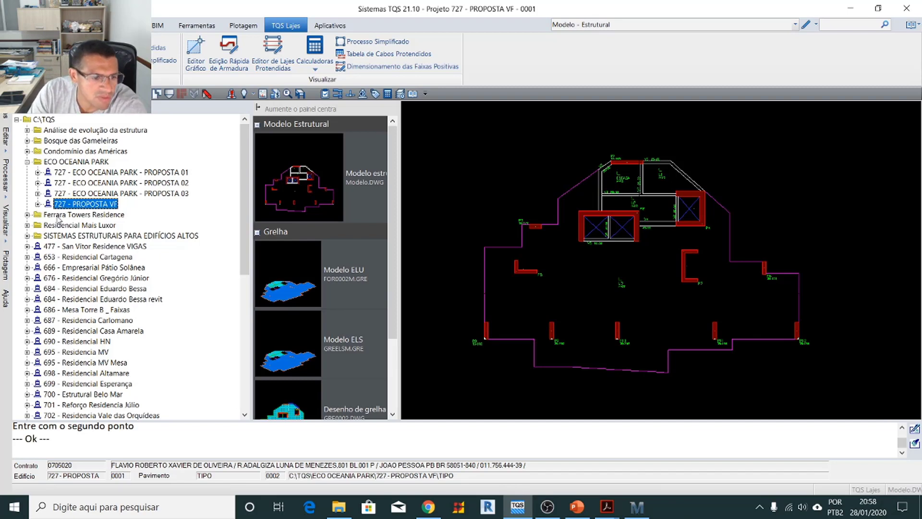
click(27, 236)
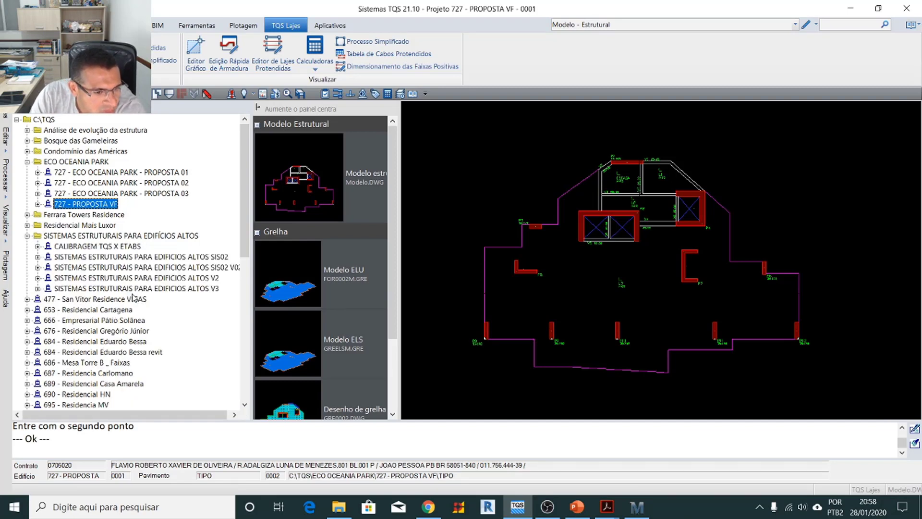
click(152, 290)
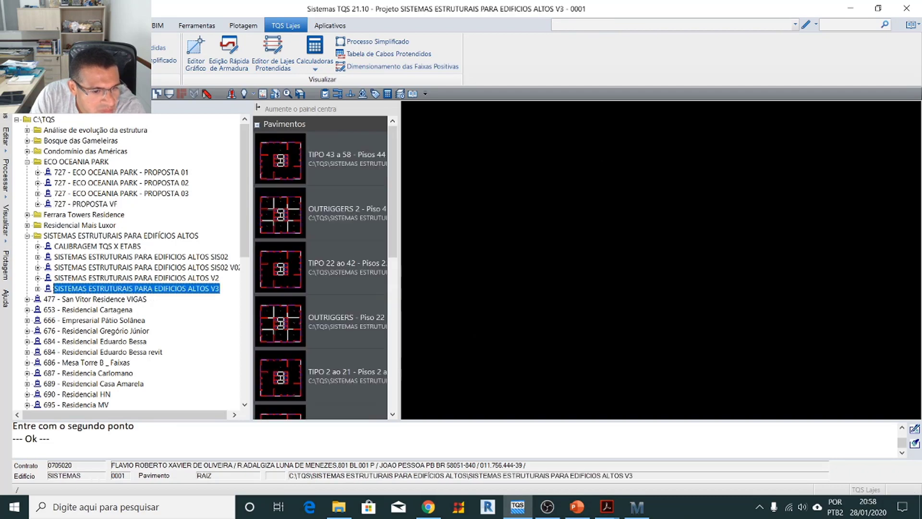
click(155, 278)
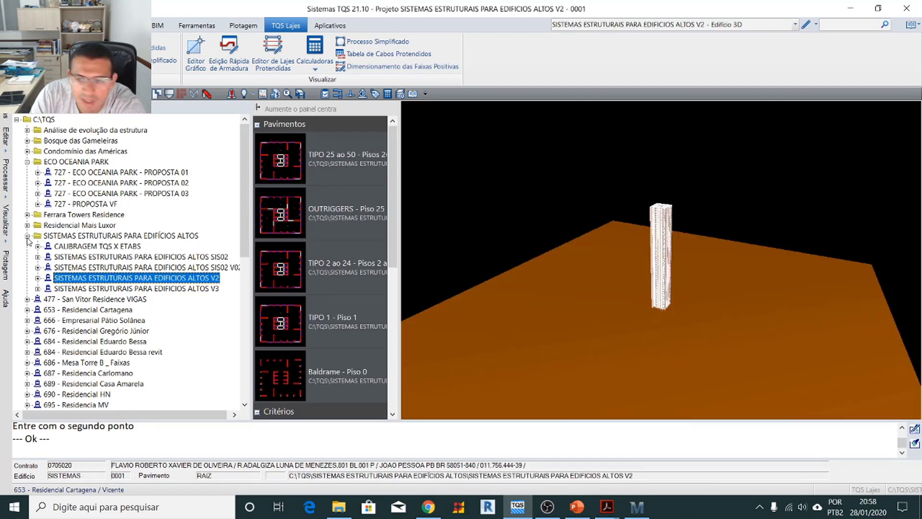
click(27, 236)
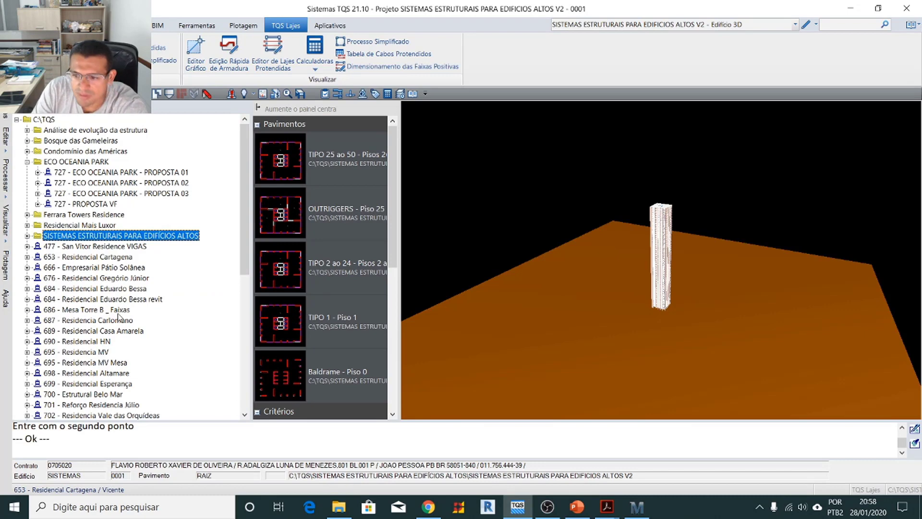
Select residence project 730 and set its building structural model to VI, with beams, columns and slabs
scroll(123, 317, down, 8)
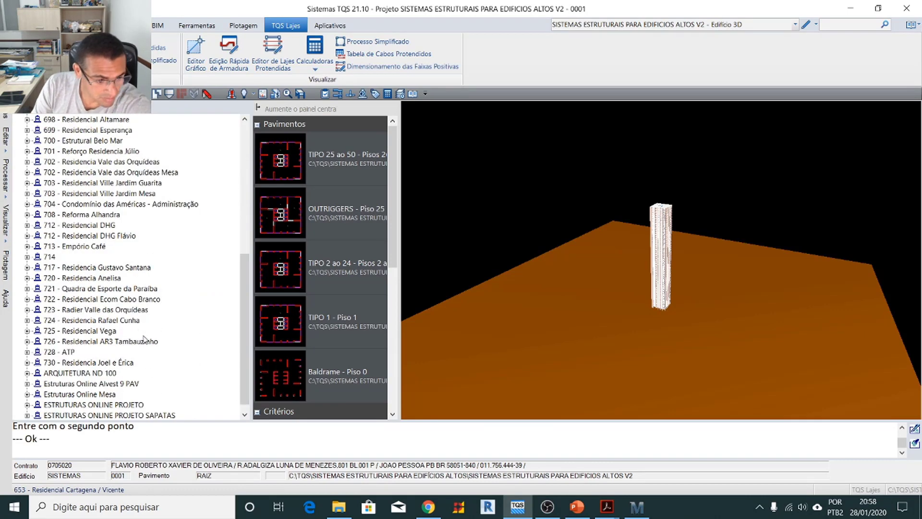
click(120, 311)
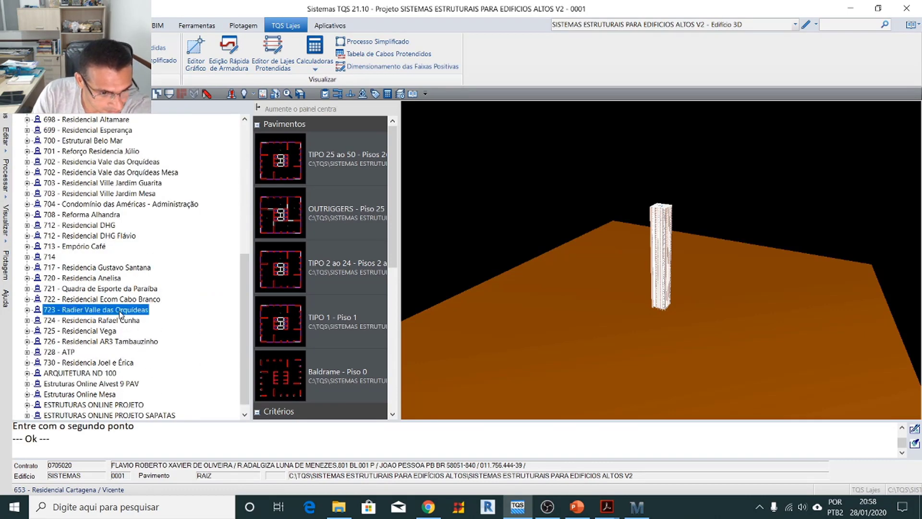
click(115, 362)
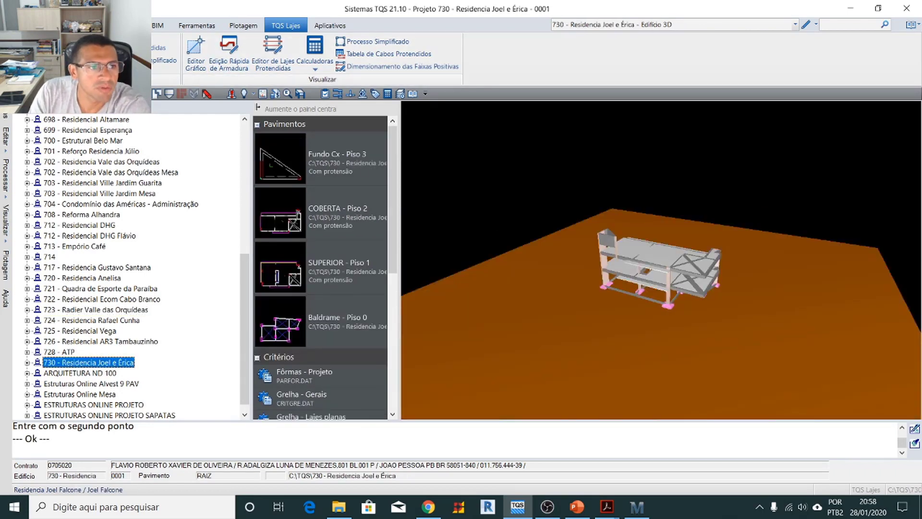
click(132, 25)
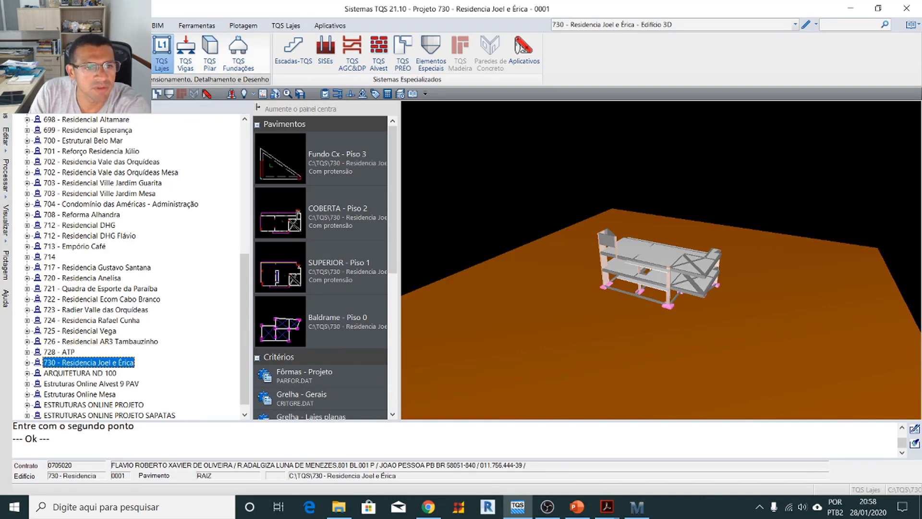
click(157, 93)
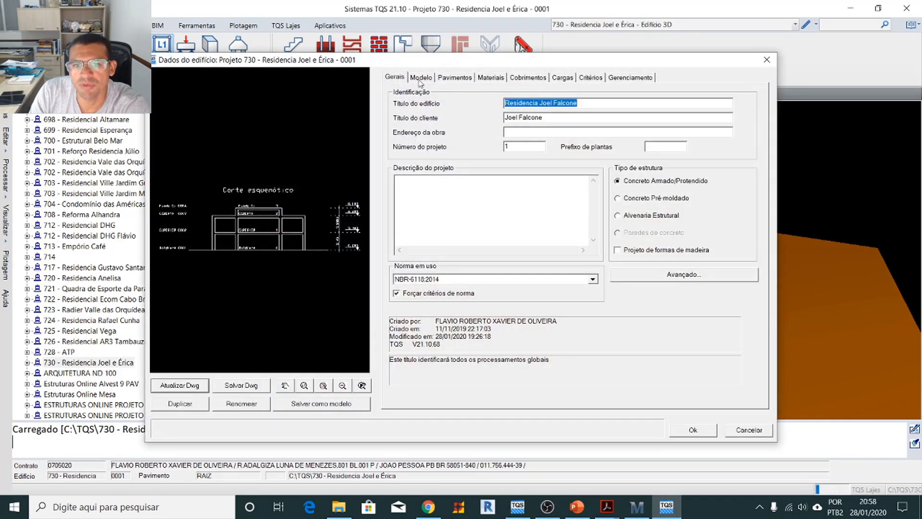
click(420, 78)
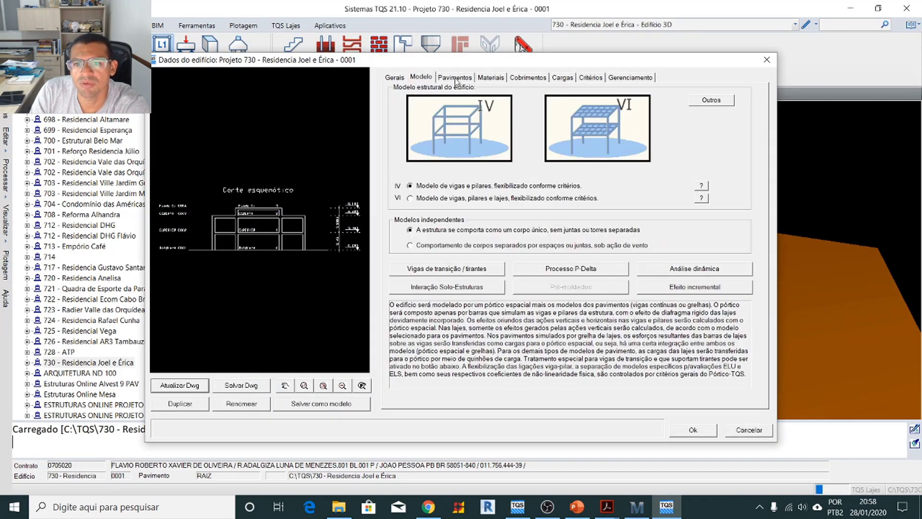
click(455, 78)
click(421, 78)
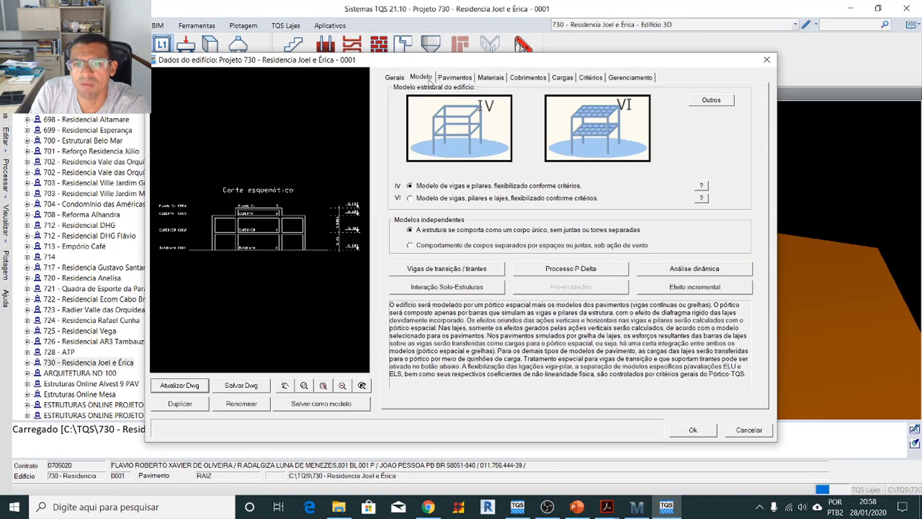
click(430, 198)
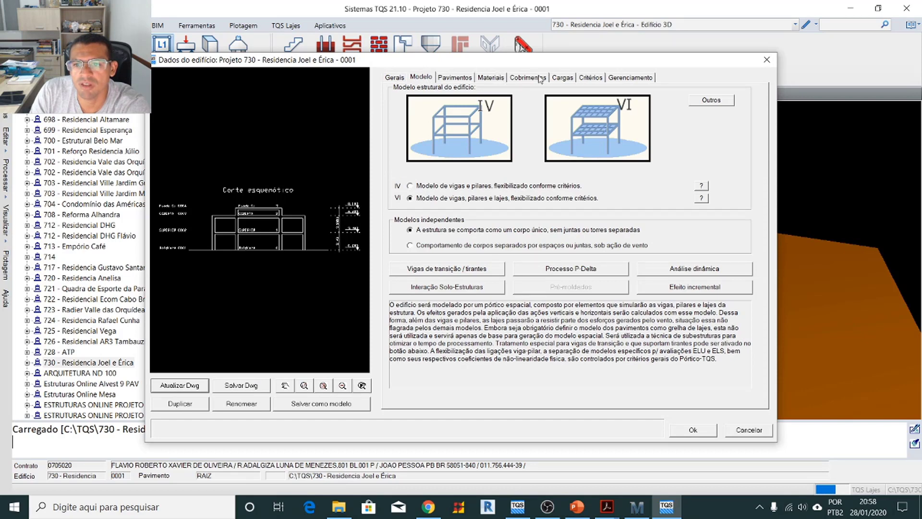
Review the building's vertical and wind loads and delete all four out-of-plumb (Desaprumo) angles from the additional loads
click(562, 78)
click(563, 286)
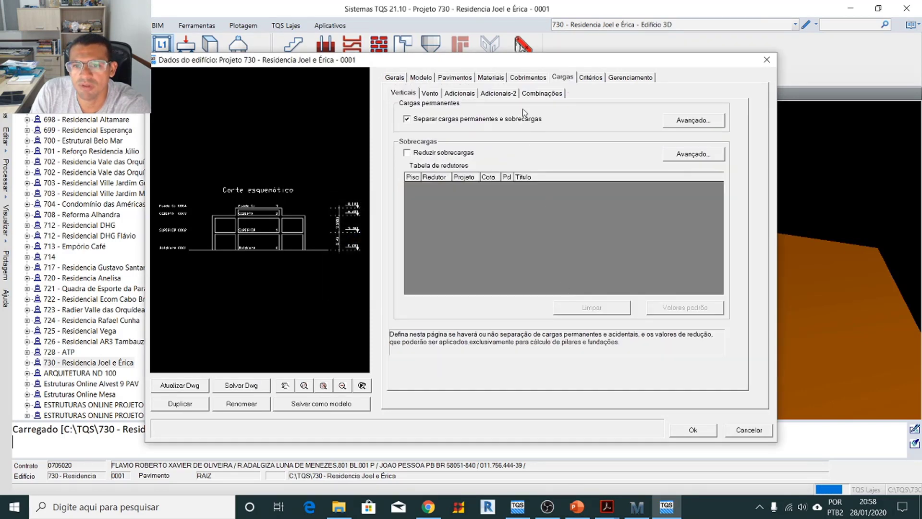
click(462, 94)
click(430, 93)
click(412, 95)
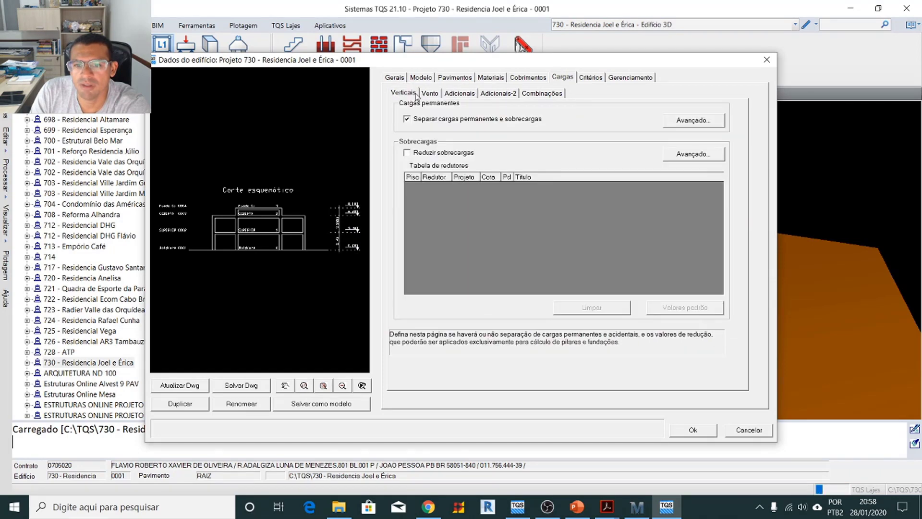
click(430, 99)
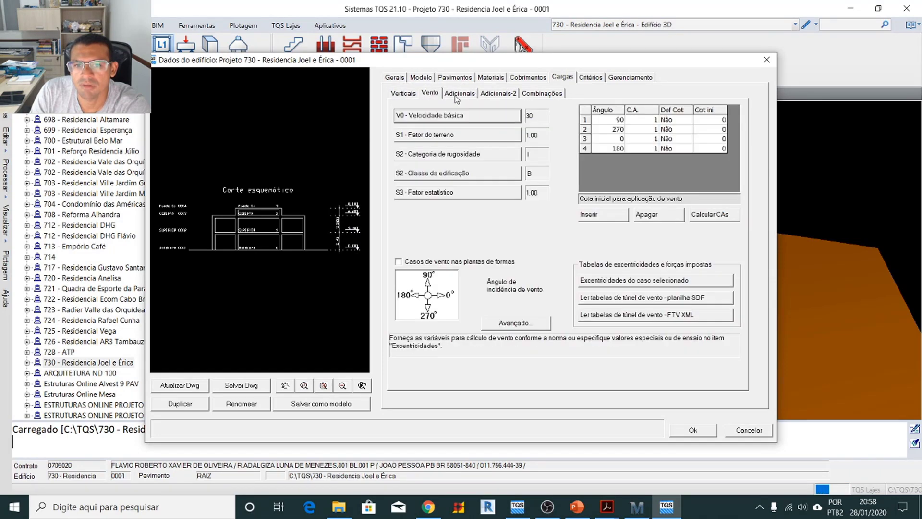
click(460, 96)
click(519, 109)
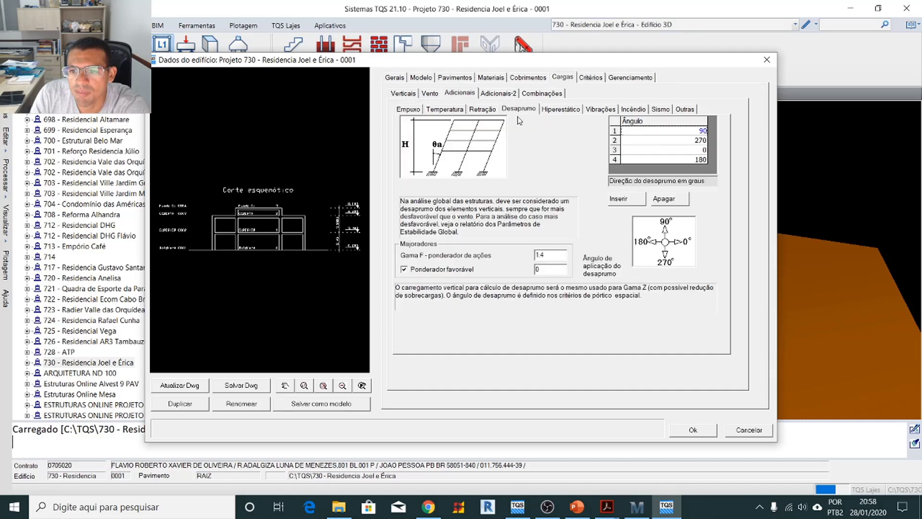
click(670, 199)
click(670, 199)
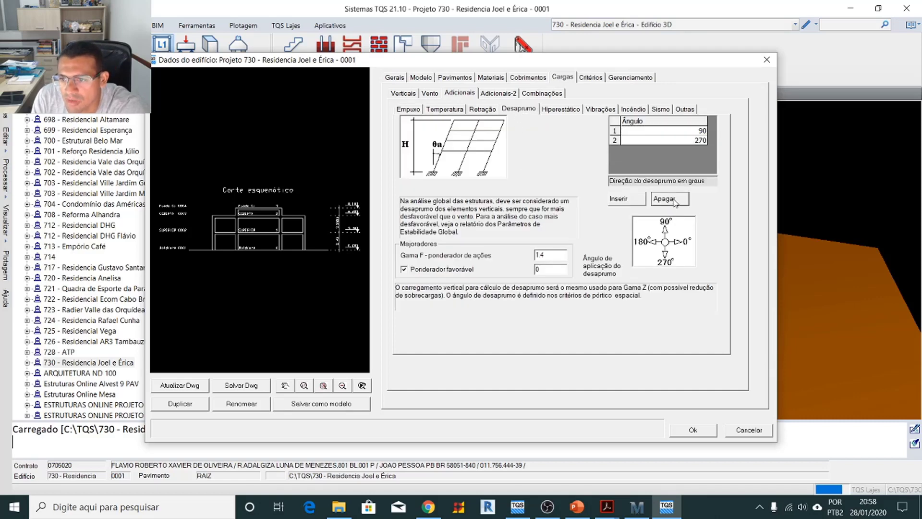
click(670, 199)
click(670, 199)
Save the building data, accepting the regeneration of grid loads, and run the building's global processing
click(687, 431)
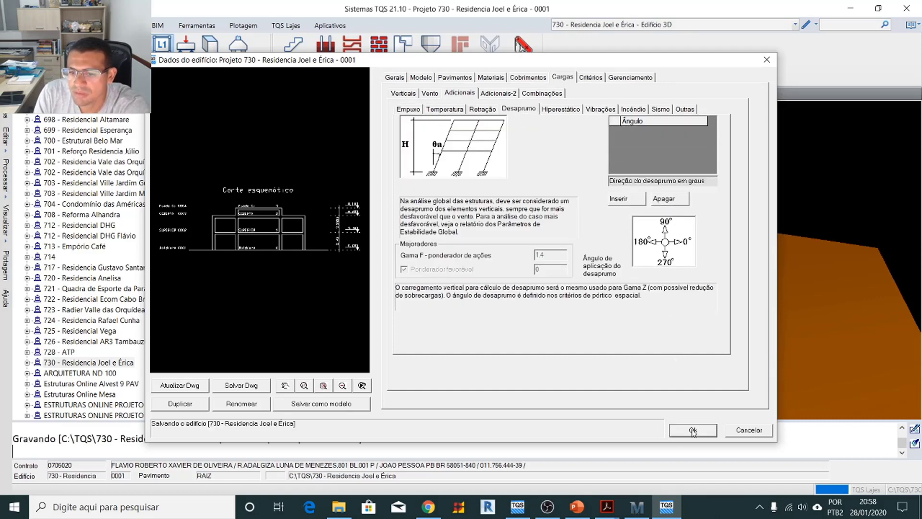
click(515, 281)
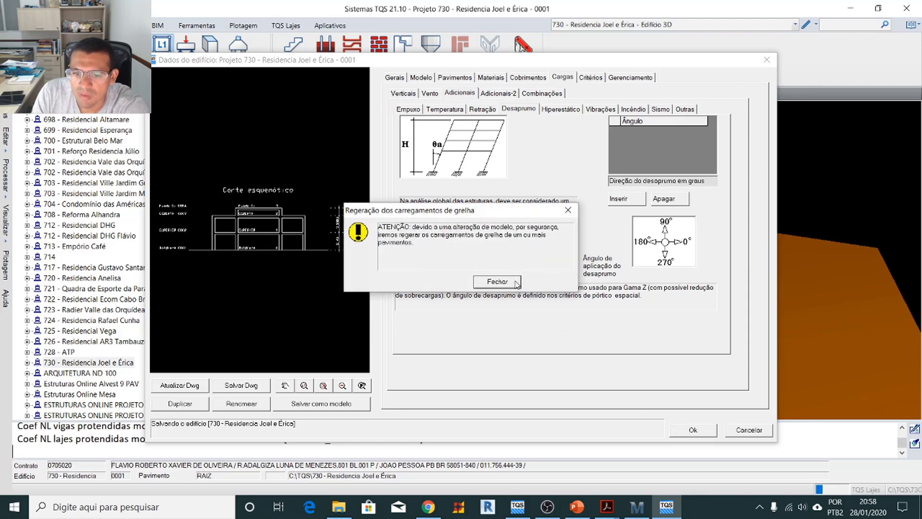
click(501, 281)
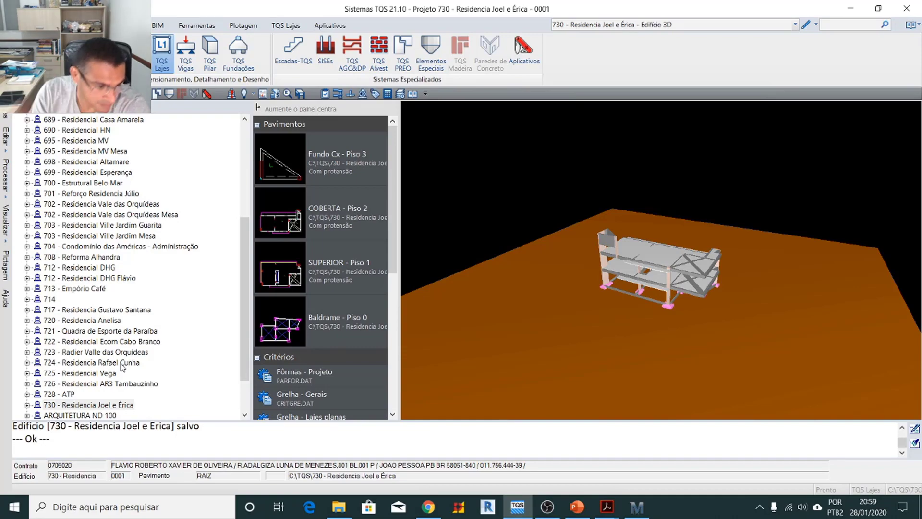
click(231, 93)
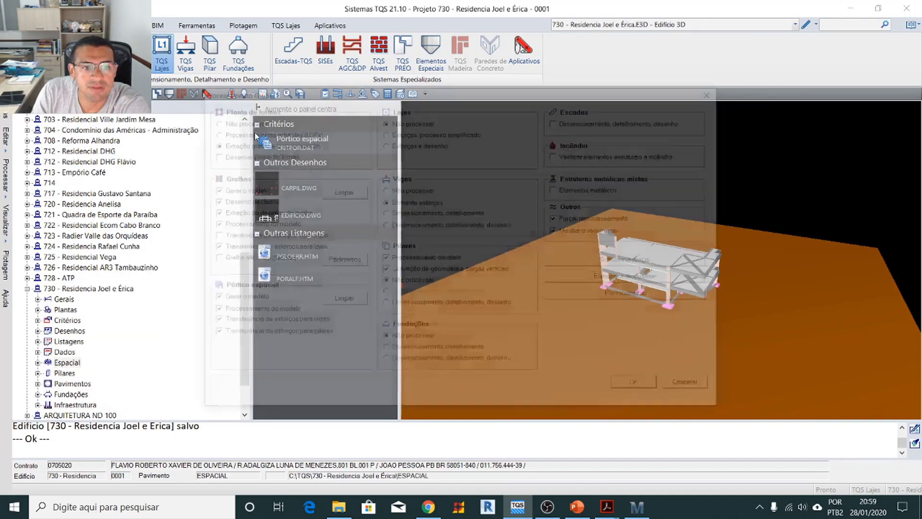
click(641, 386)
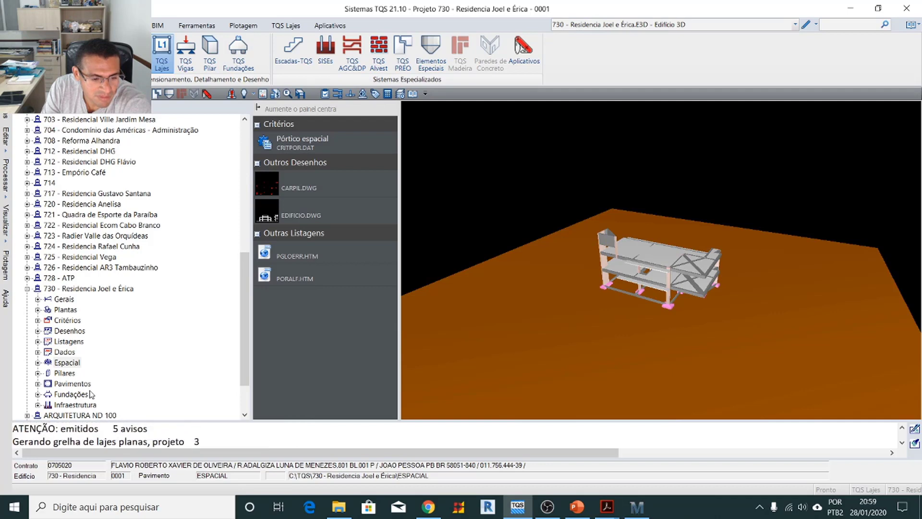
Open the COBERTA floor of project 730 in the prestressed slab editor
click(72, 383)
click(37, 384)
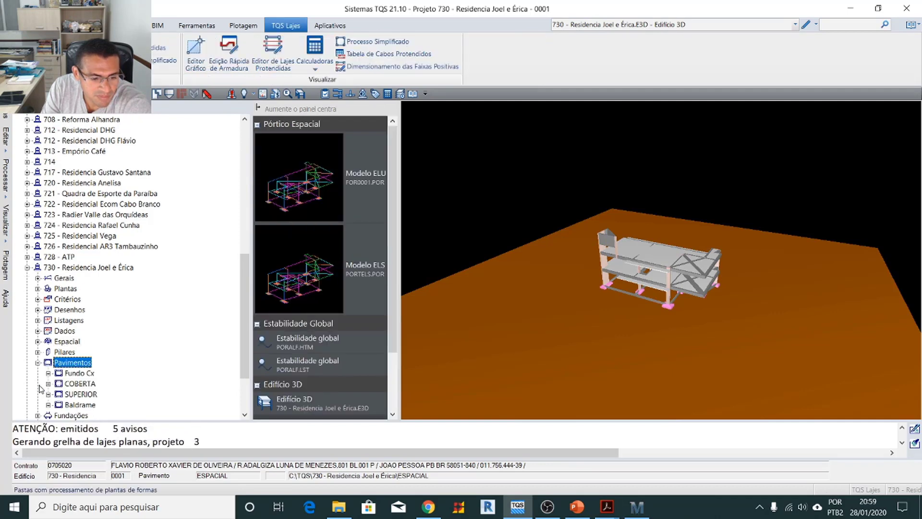
click(80, 384)
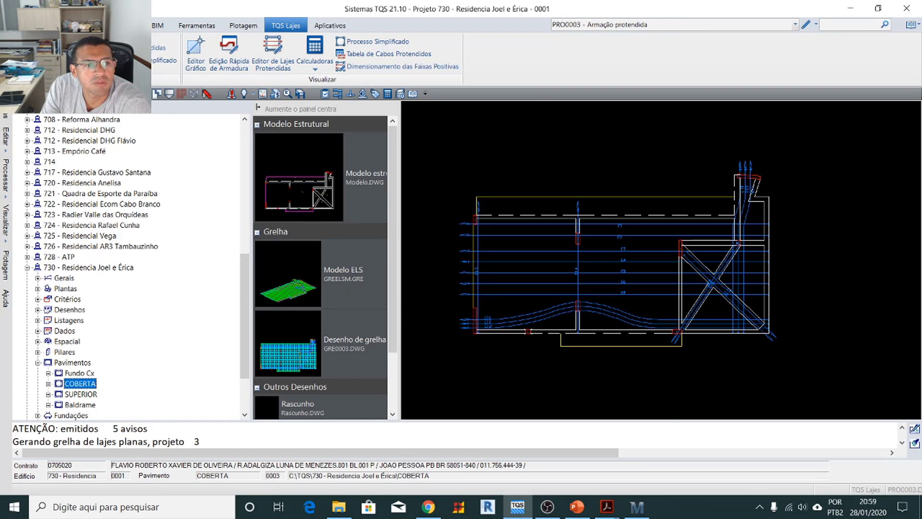
scroll(164, 68, up, 4)
click(162, 62)
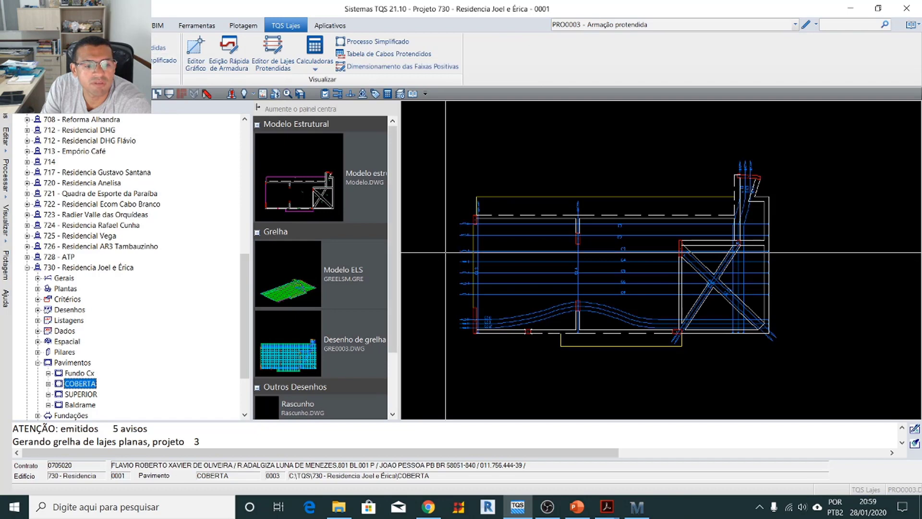
click(273, 55)
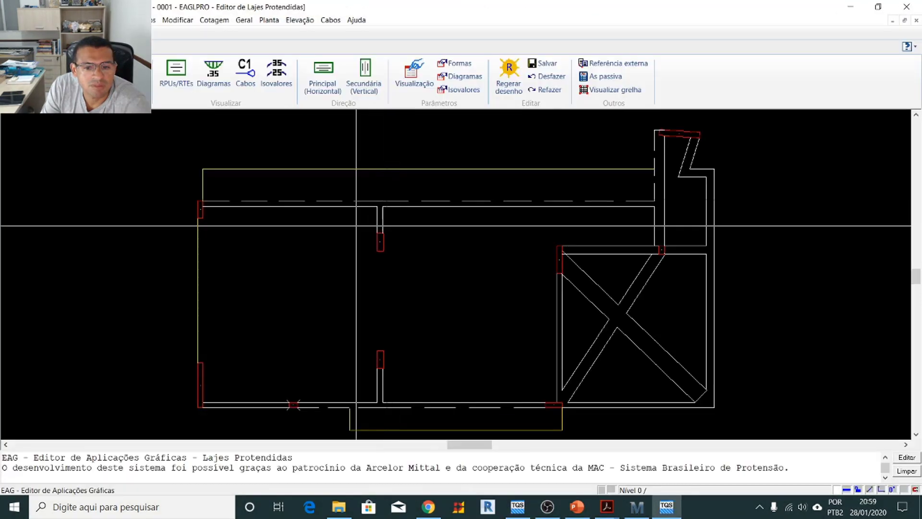
Try to detail only the altered RPUs with the general report recorded, and close the message window
click(236, 34)
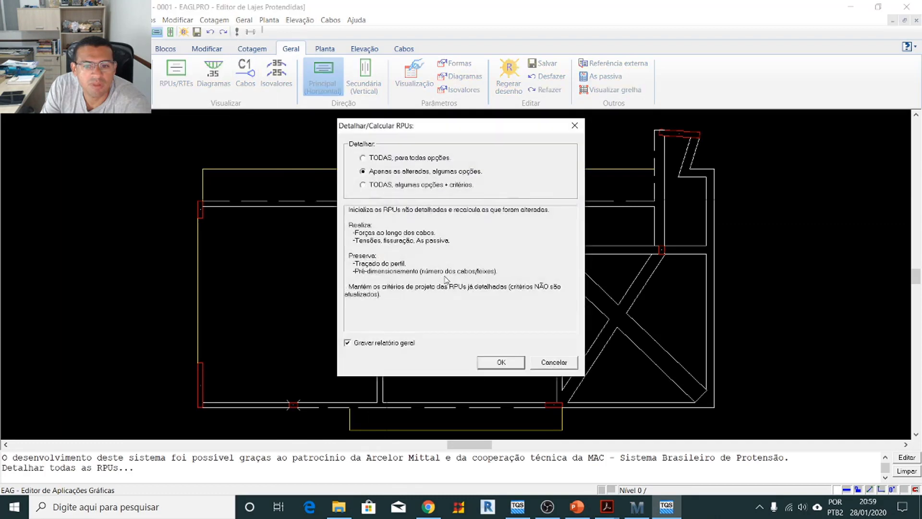
click(501, 363)
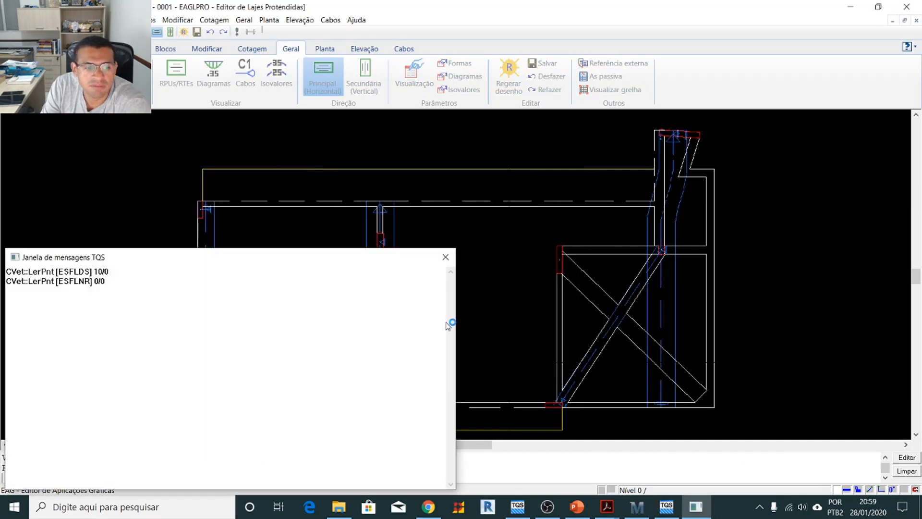
click(446, 257)
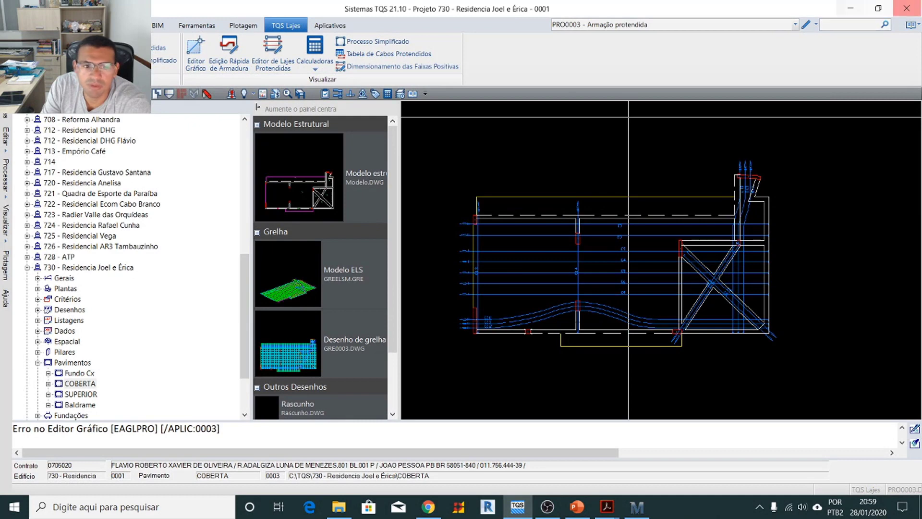
Clean the work files of project 730 across the whole building, with every listed NGE file type selected for removal
click(126, 268)
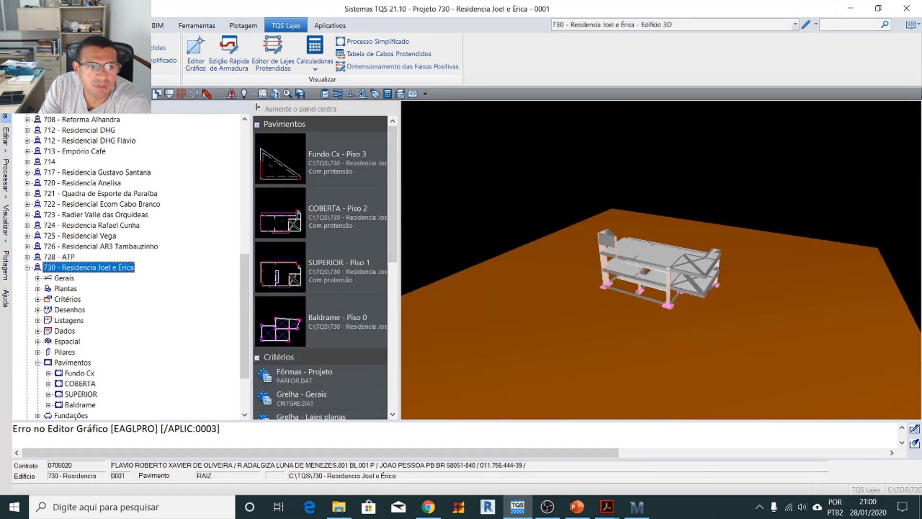
click(120, 72)
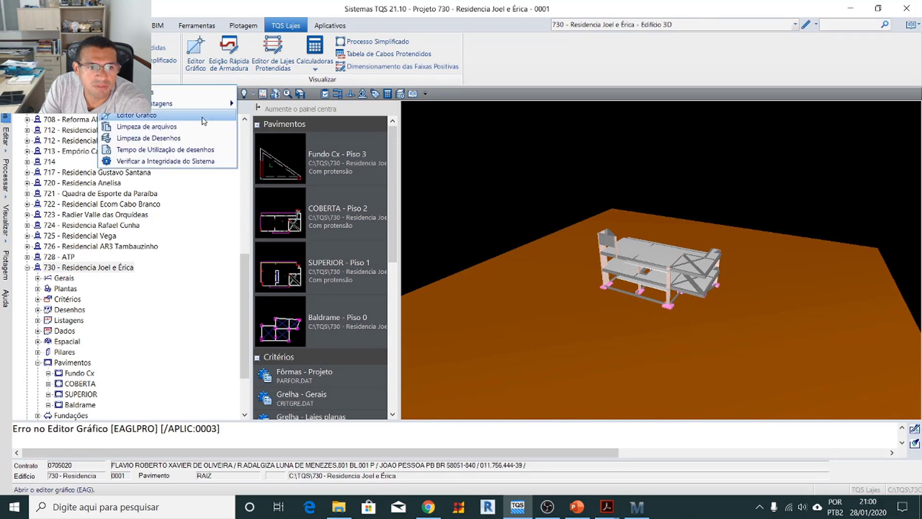
click(145, 126)
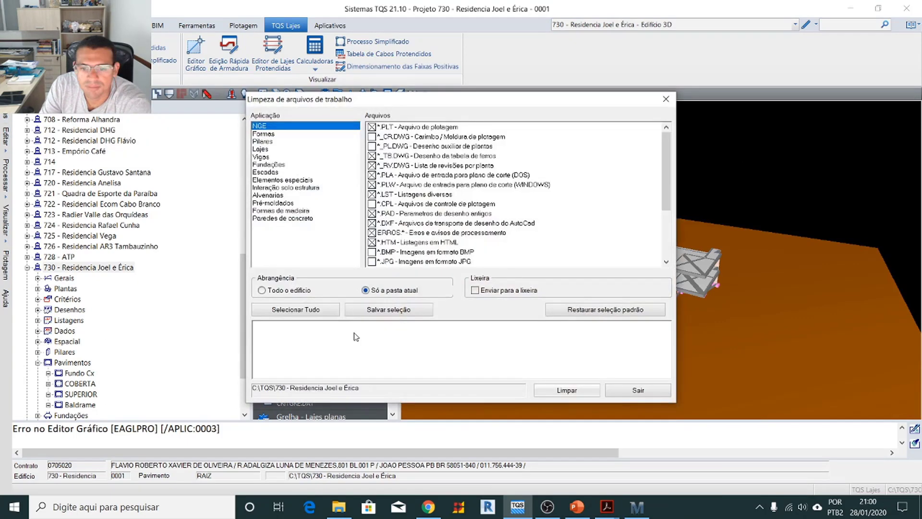
click(302, 291)
click(294, 312)
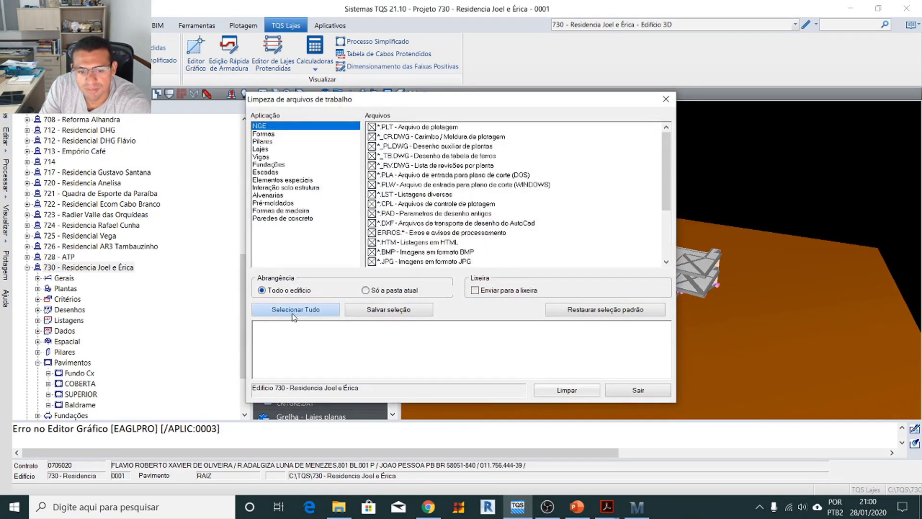
click(558, 392)
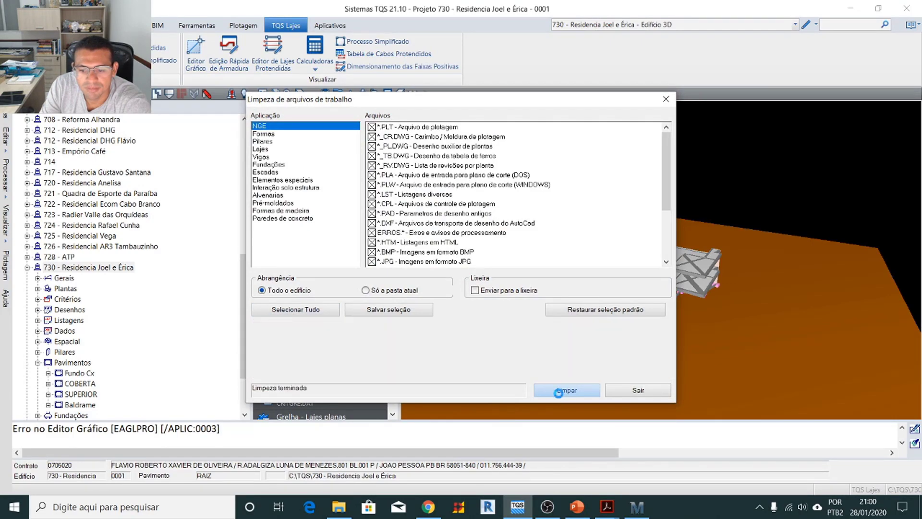
click(618, 396)
Make project 728 - ATP the active project in place of project 730
click(339, 506)
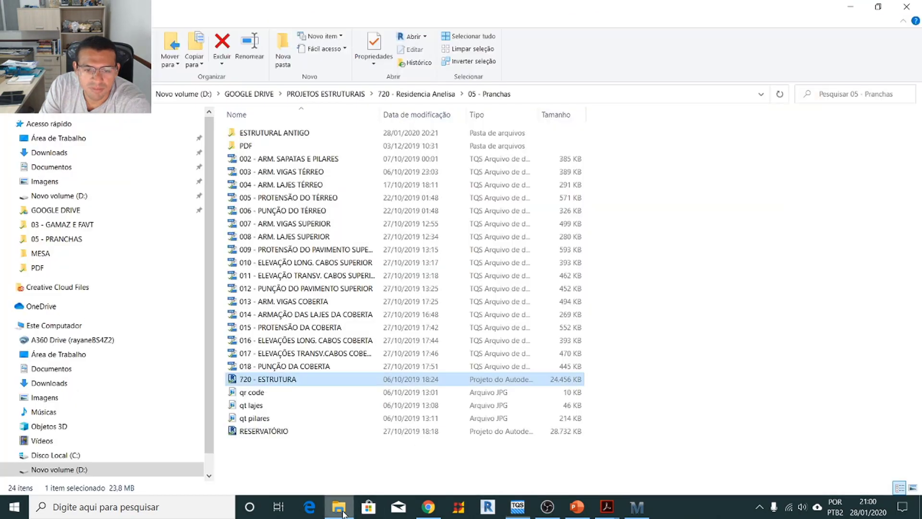
click(339, 506)
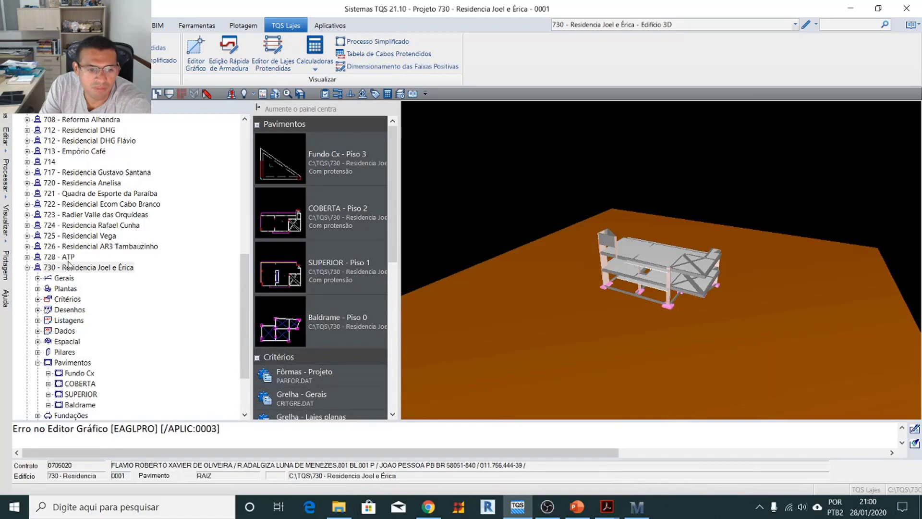
click(70, 260)
Switch to File Explorer and open the temporary files folder C:\TQSW\USUARIO\TMP
click(338, 507)
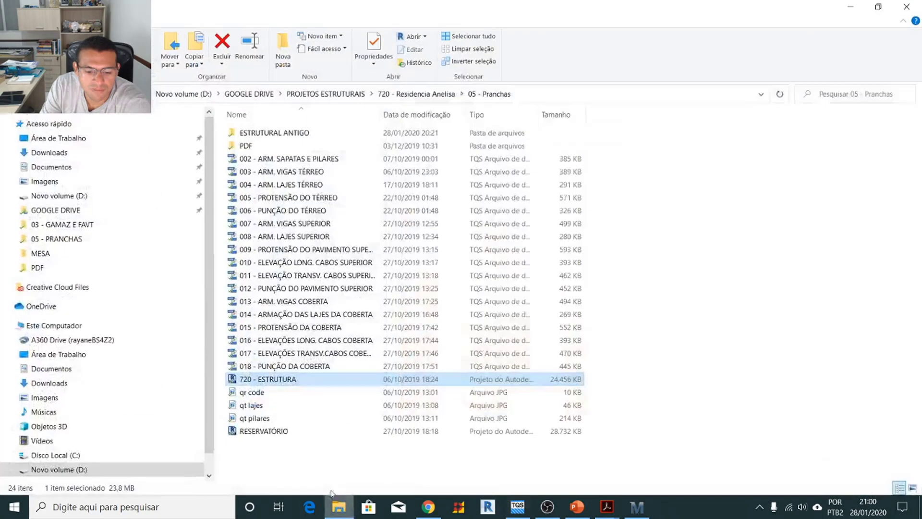
click(77, 456)
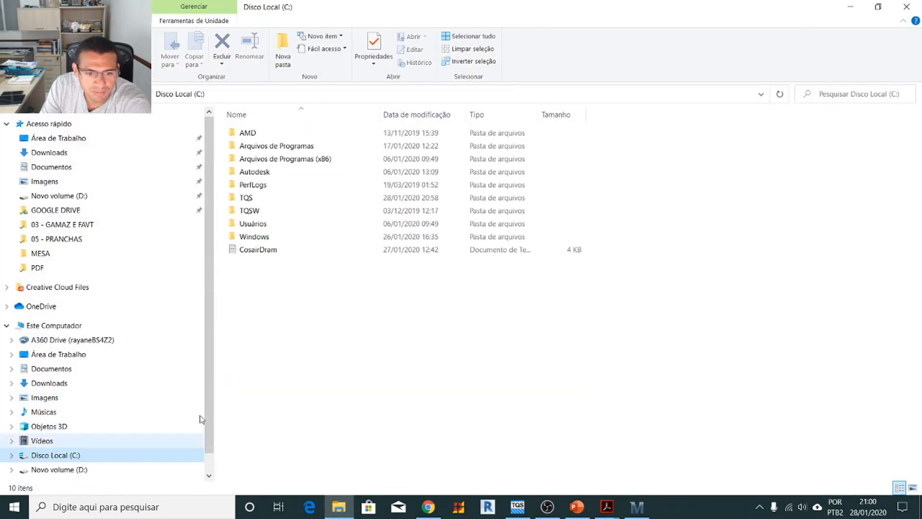
click(250, 201)
double_click(249, 201)
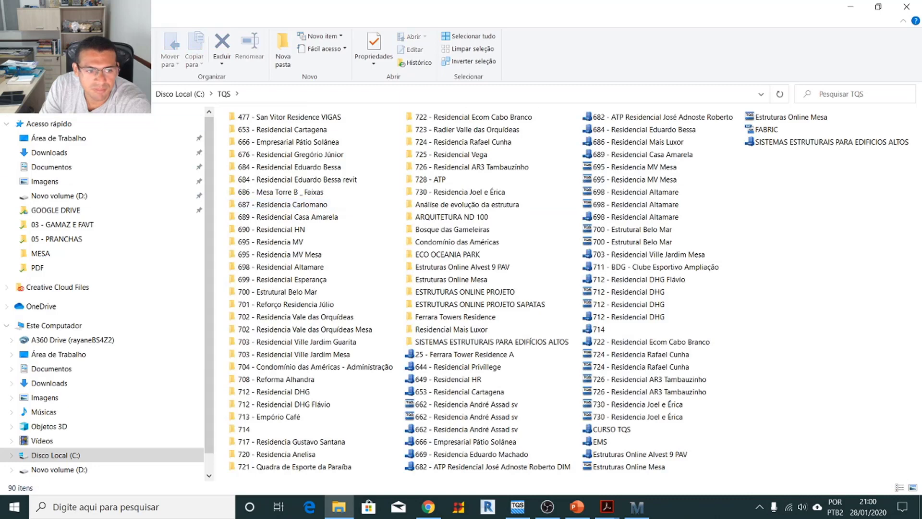
key(alt+Left)
double_click(252, 208)
click(260, 215)
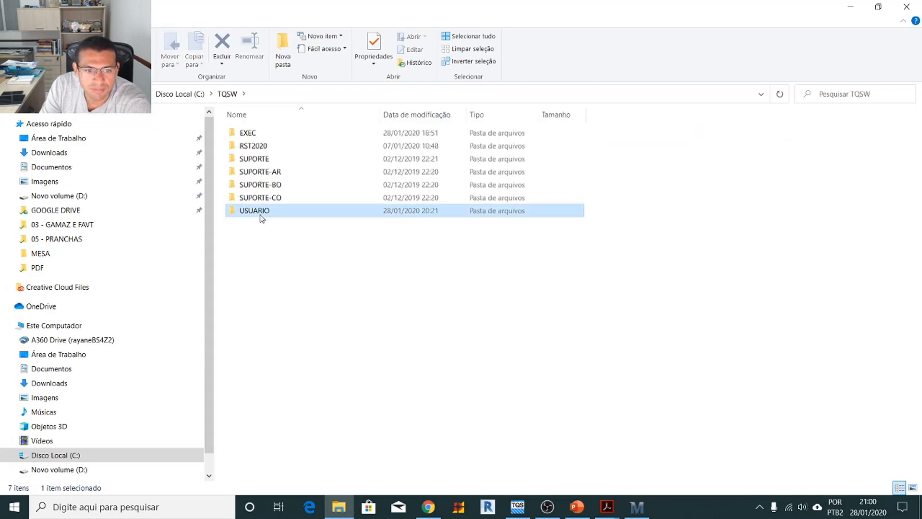
double_click(260, 215)
double_click(247, 173)
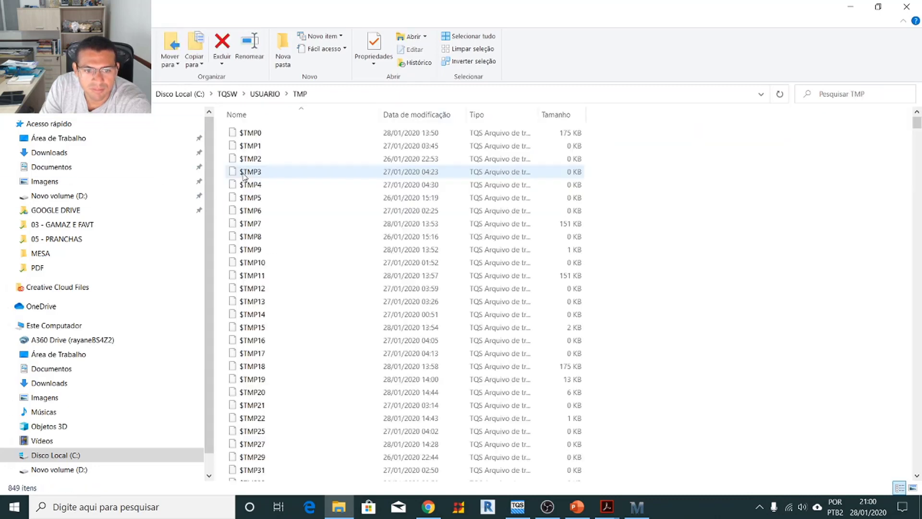
Delete the first block of temporary files in the TMP folder, from $TMP0 through the first file beginning with 8A293111
click(262, 138)
mouse_move(917, 122)
mouse_down()
mouse_move(907, 439)
mouse_move(915, 124)
mouse_up()
scroll(353, 468, down, 15)
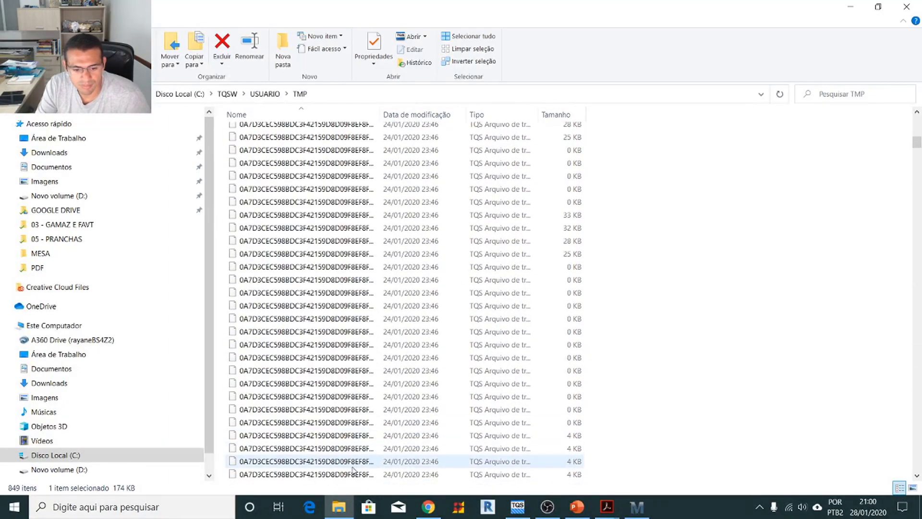
scroll(353, 468, down, 10)
shift+click(328, 475)
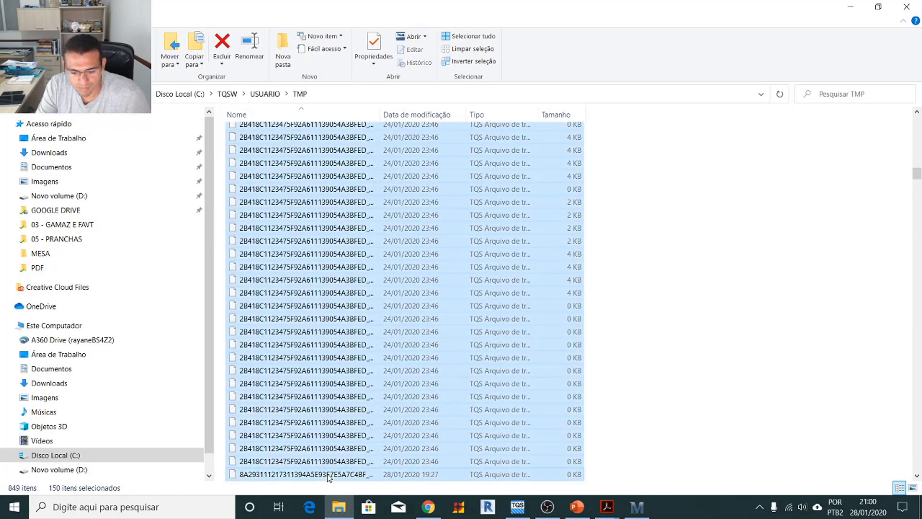
key(Delete)
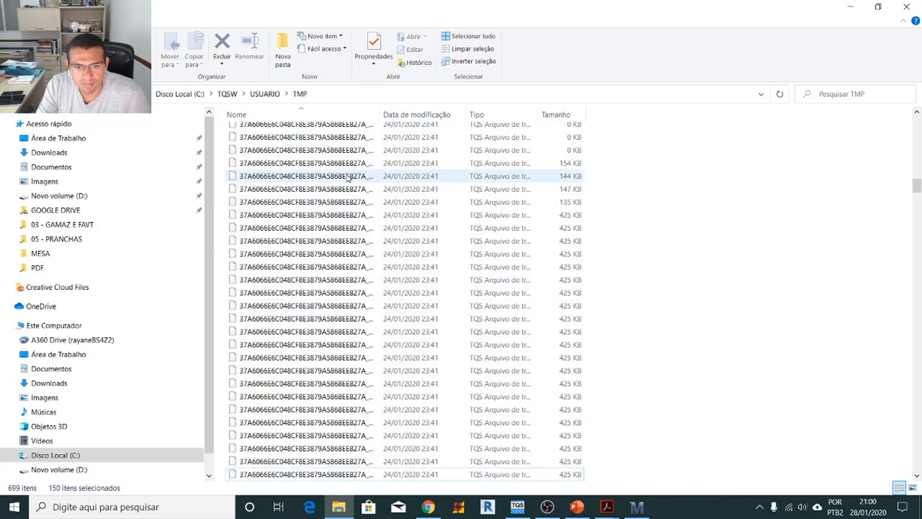
Delete two more blocks of temporary files: a run beginning with 37A6066E and the files at the start of the list
click(349, 137)
scroll(349, 247, down, 16)
shift+click(309, 475)
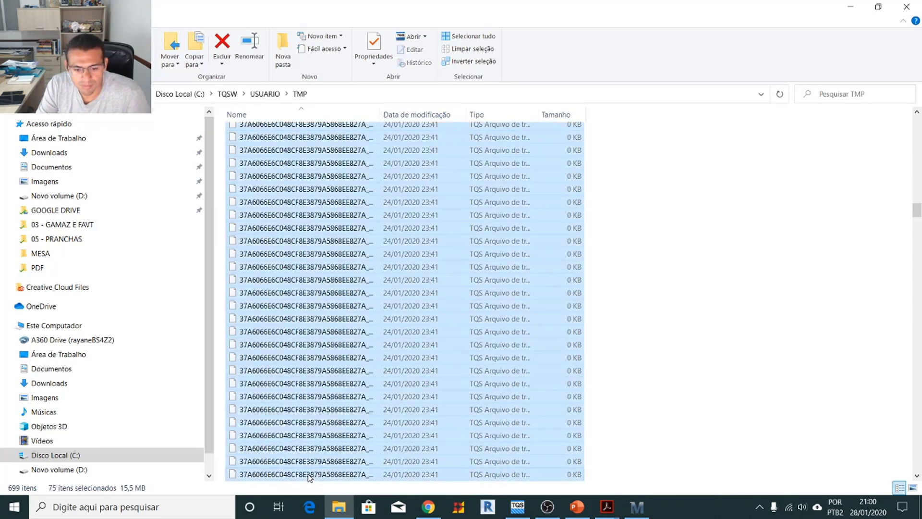
key(Delete)
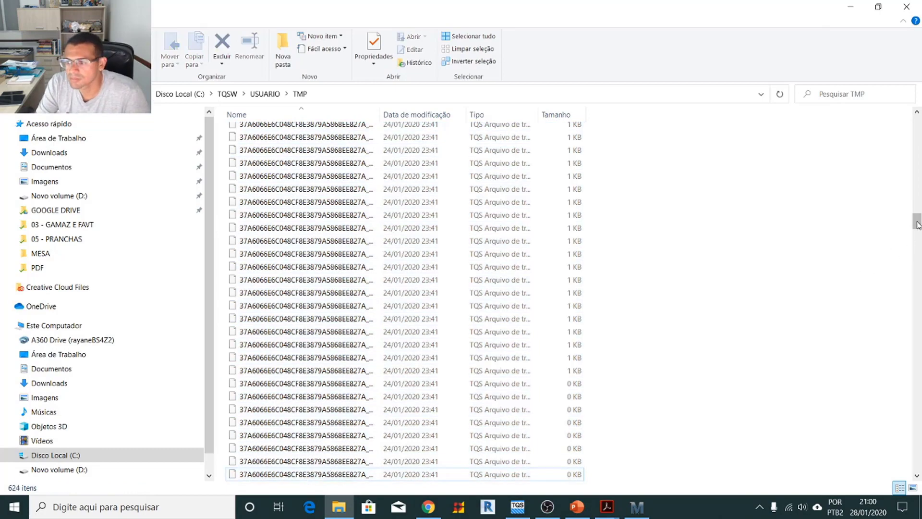
drag(917, 224, 902, 499)
click(342, 138)
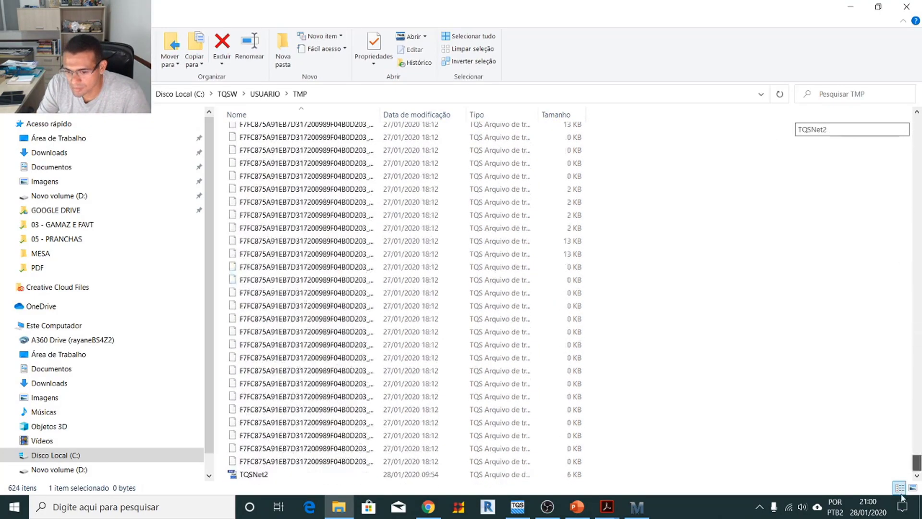
key(Home)
shift+click(315, 470)
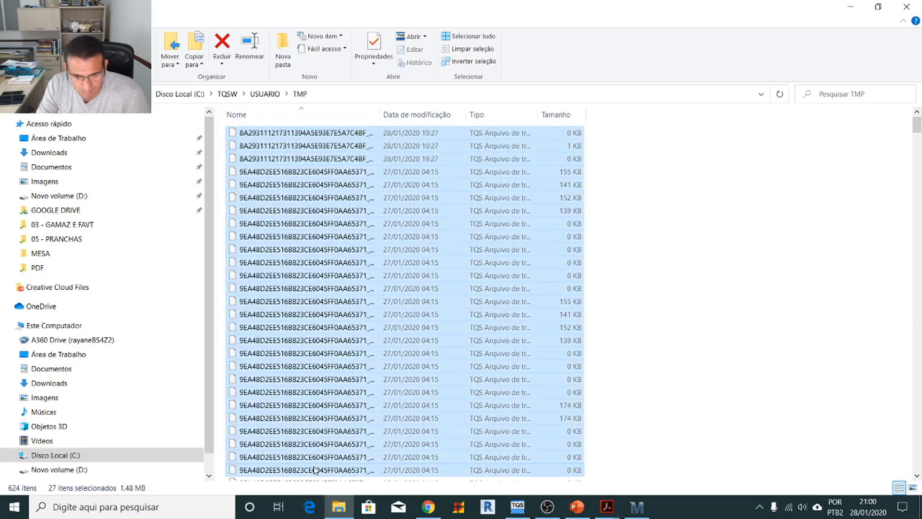
key(Delete)
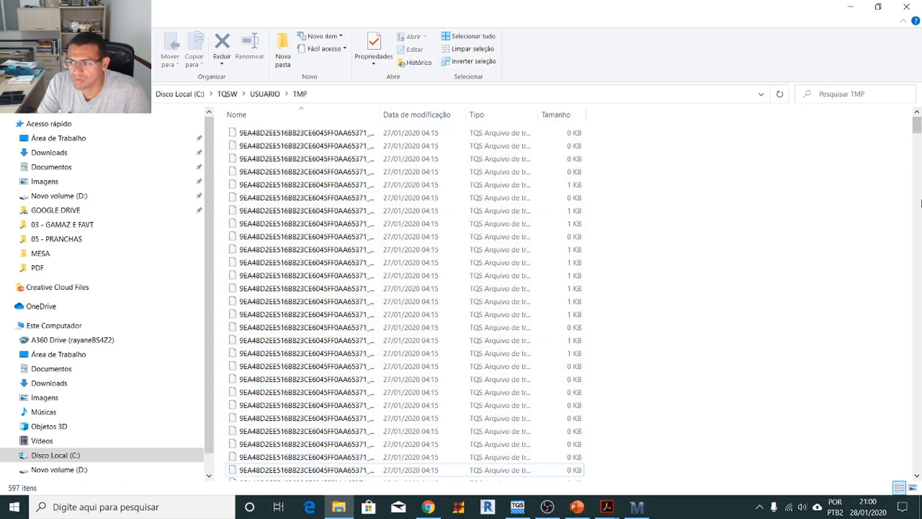
Delete the next block of 9EA48D2E and 23CBB483 files, and remove all other remaining files from the TMP folder
click(372, 137)
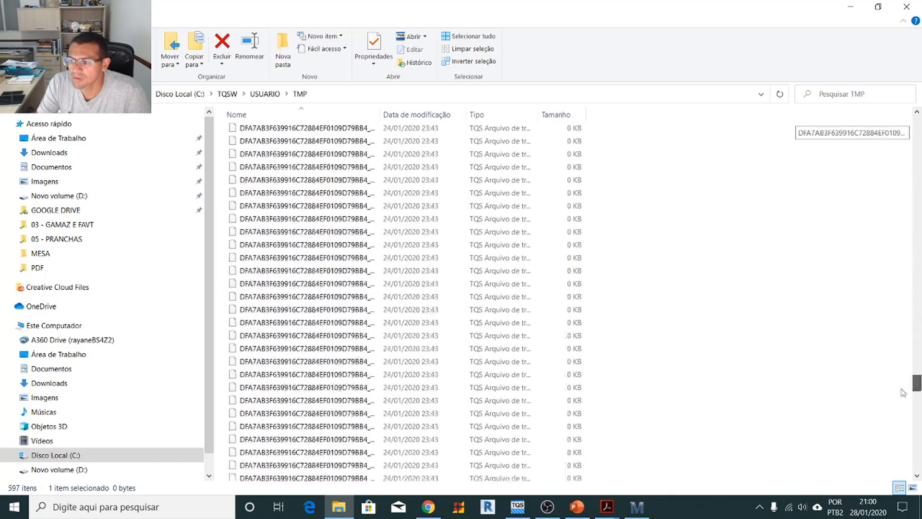
click(886, 513)
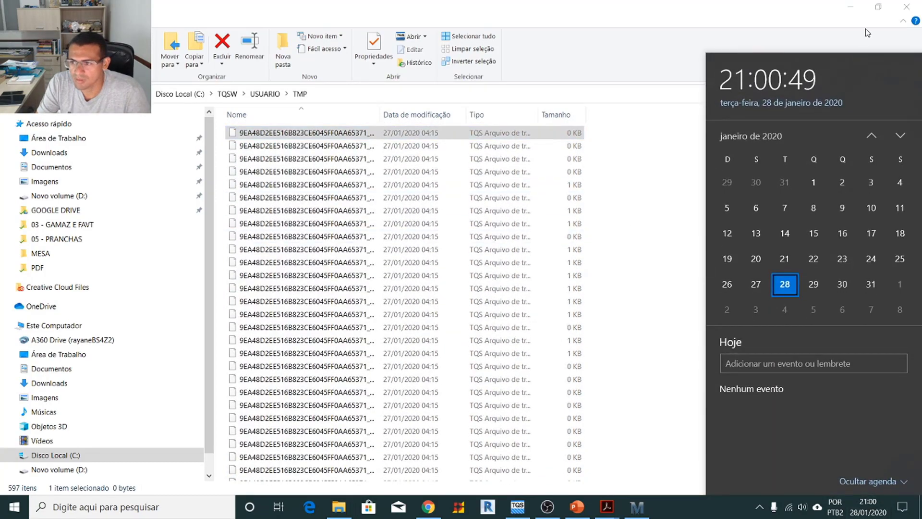
click(867, 31)
click(918, 138)
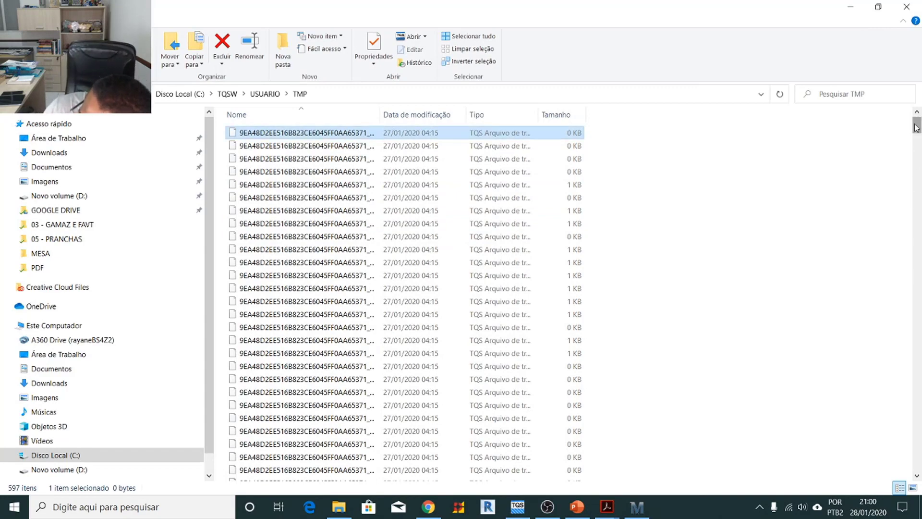
scroll(365, 456, down, 10)
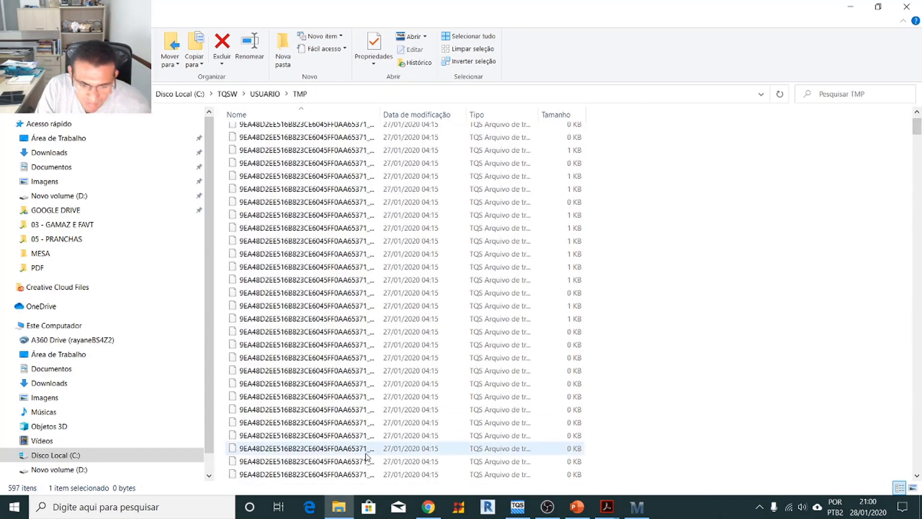
shift+click(342, 475)
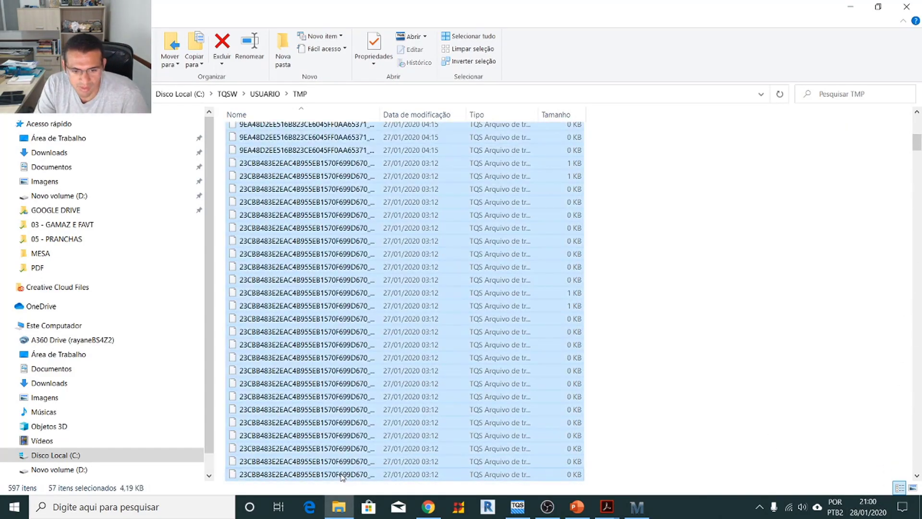
key(Delete)
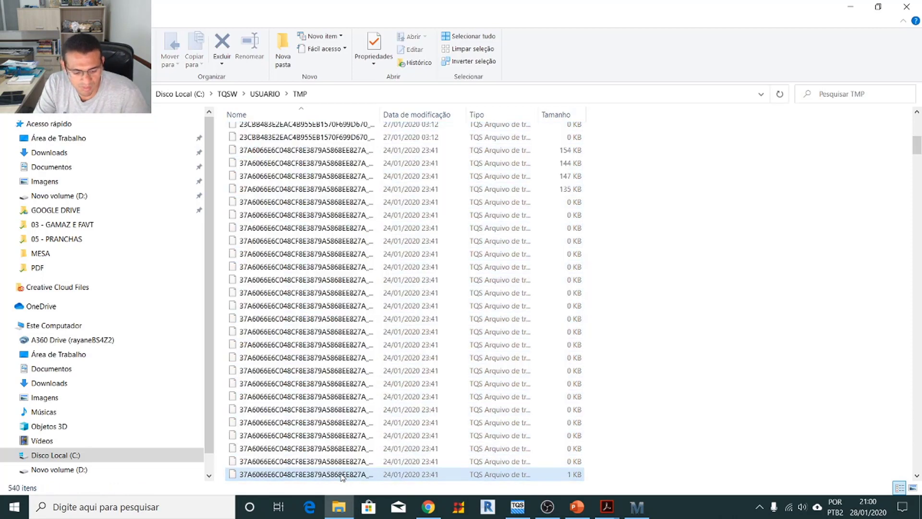
key(ctrl+a)
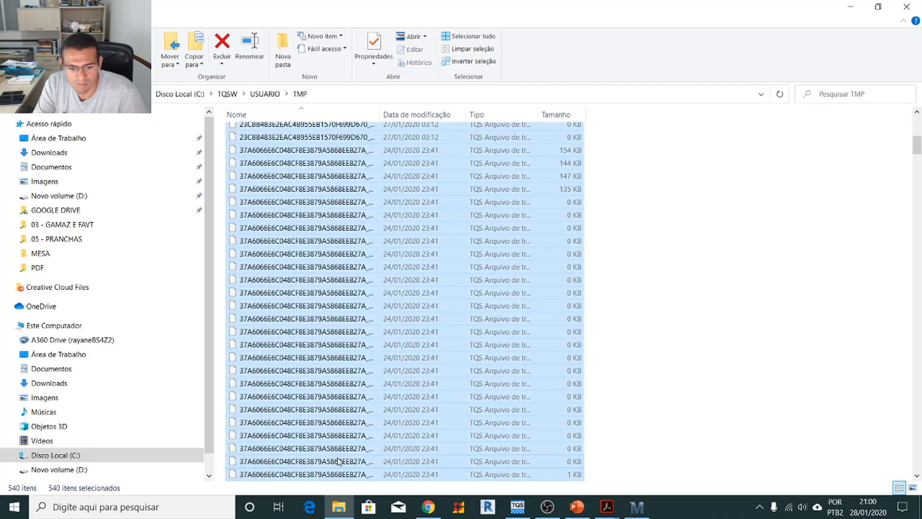
key(Delete)
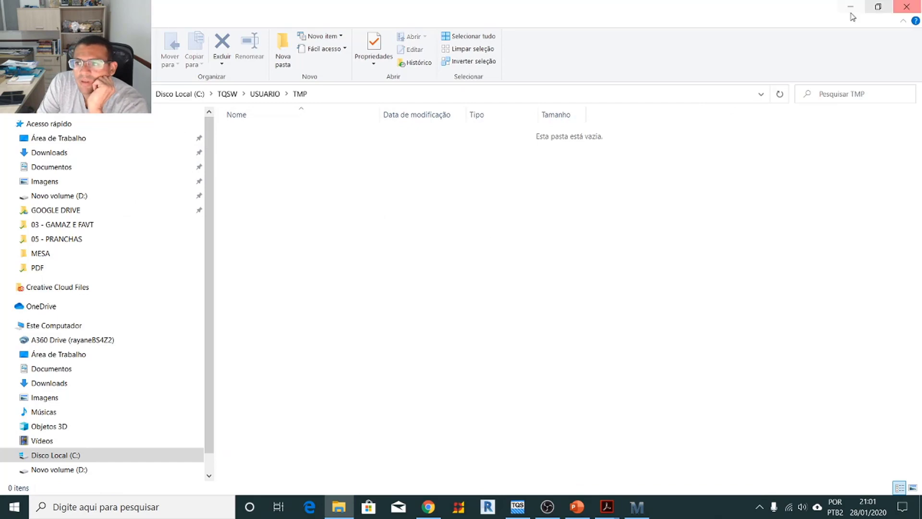
Switch back to TQS, reselect project 730, and run the building's global processing with the preset options
click(518, 507)
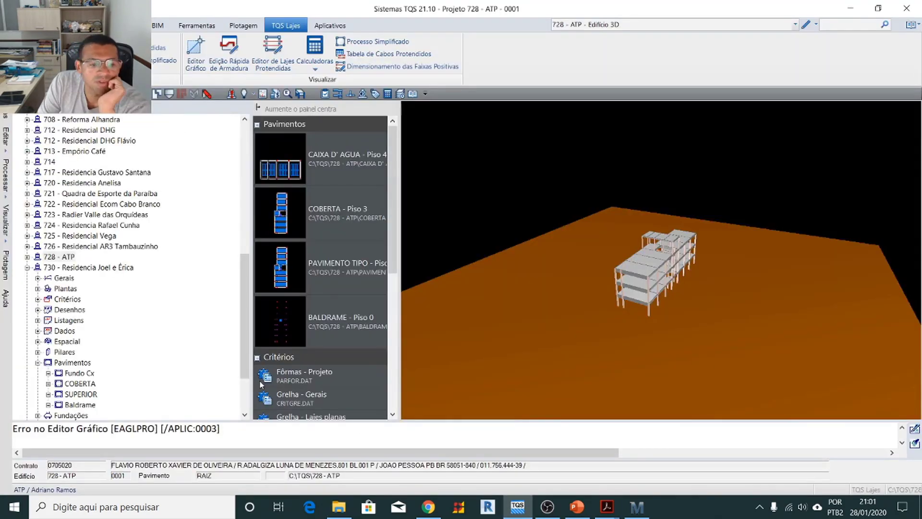
click(96, 267)
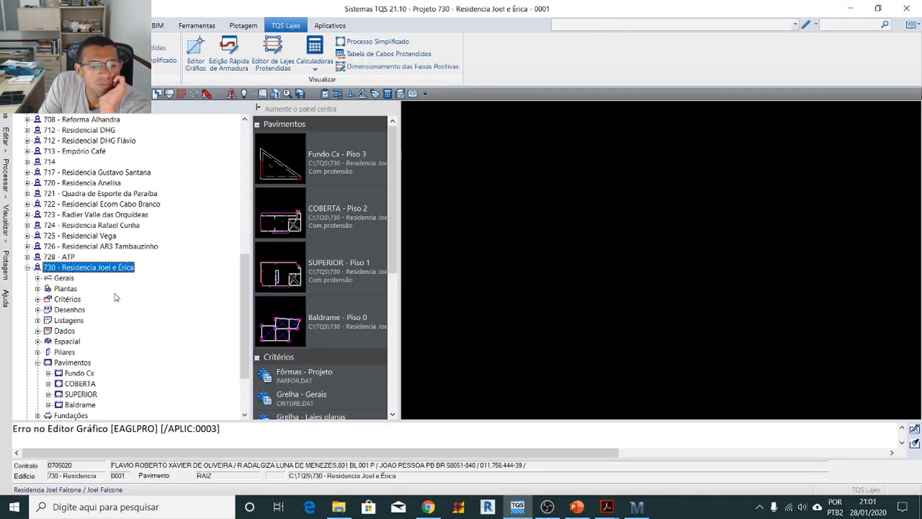
click(231, 94)
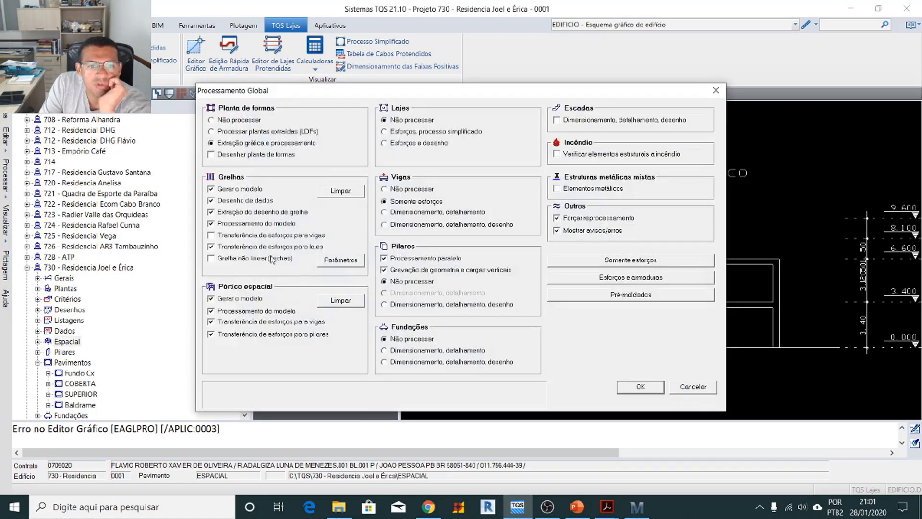
click(634, 387)
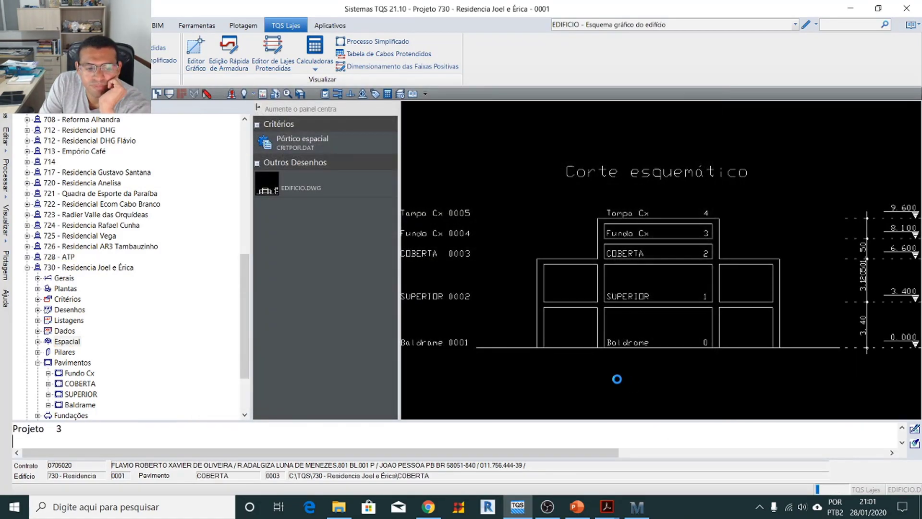